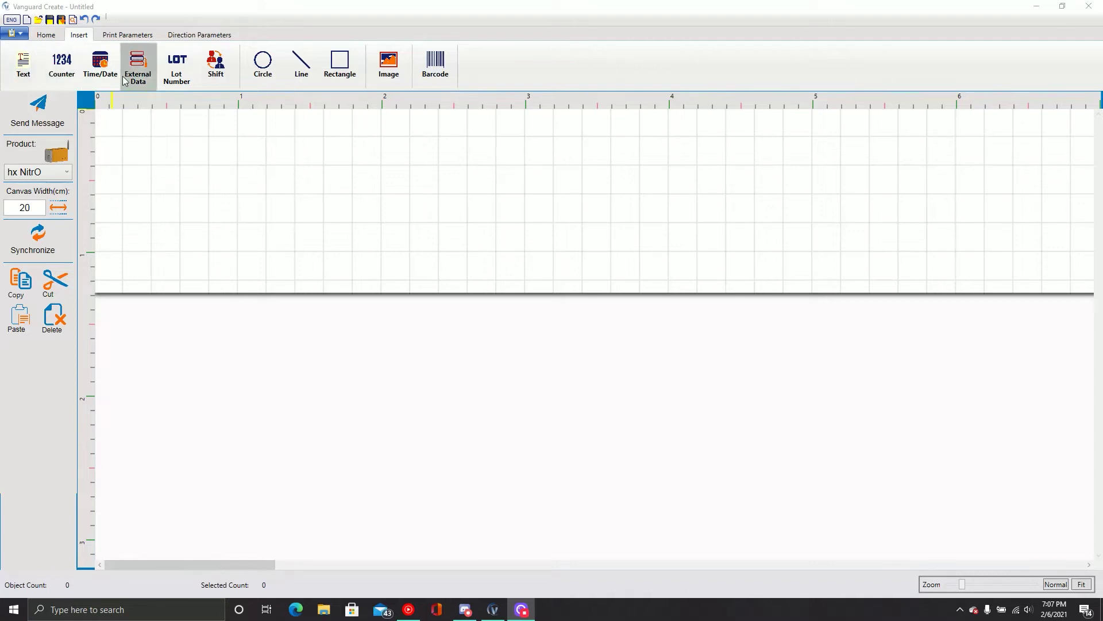
Add a text object reading 'Best by:' and move it to the top-left corner.
{"action": "left_click", "coordinate": [31, 67]}
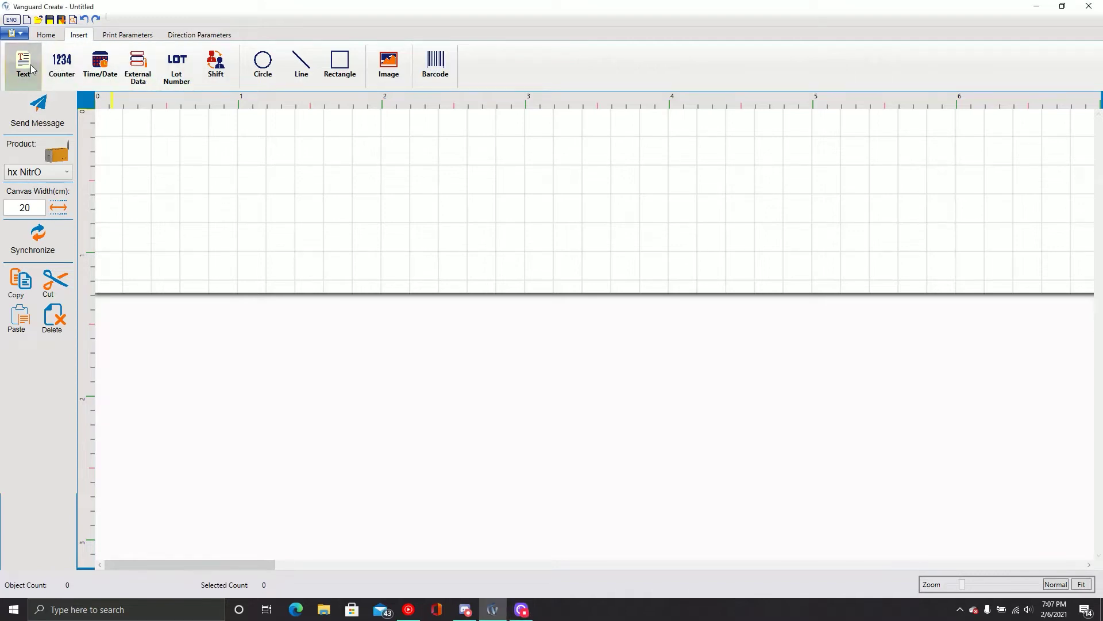
{"action": "left_click", "coordinate": [130, 143]}
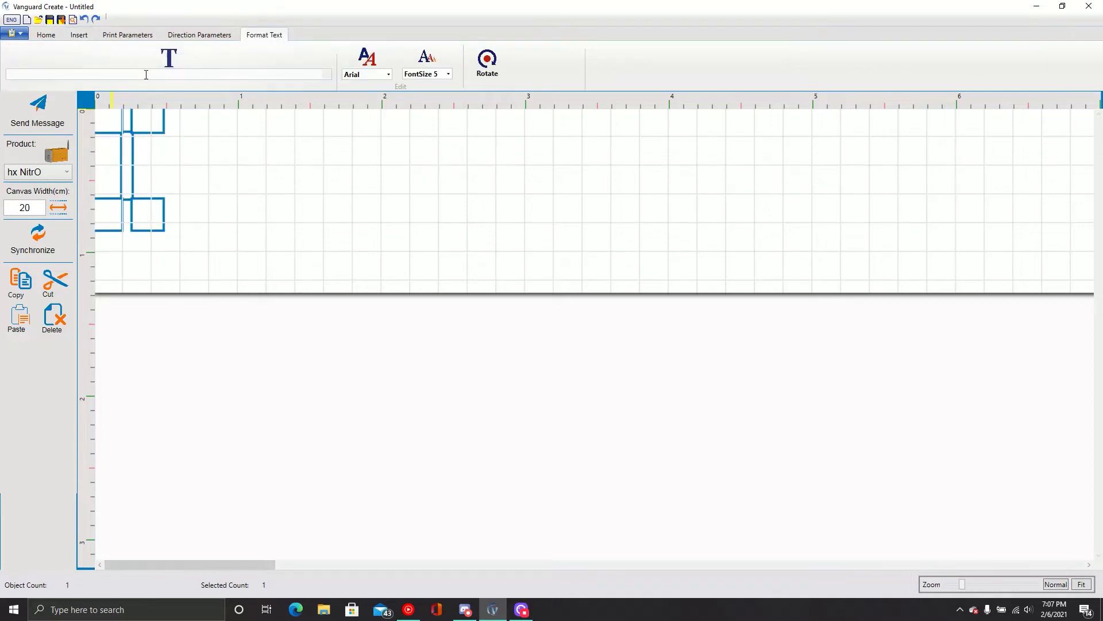
{"action": "type", "text": "Best"}
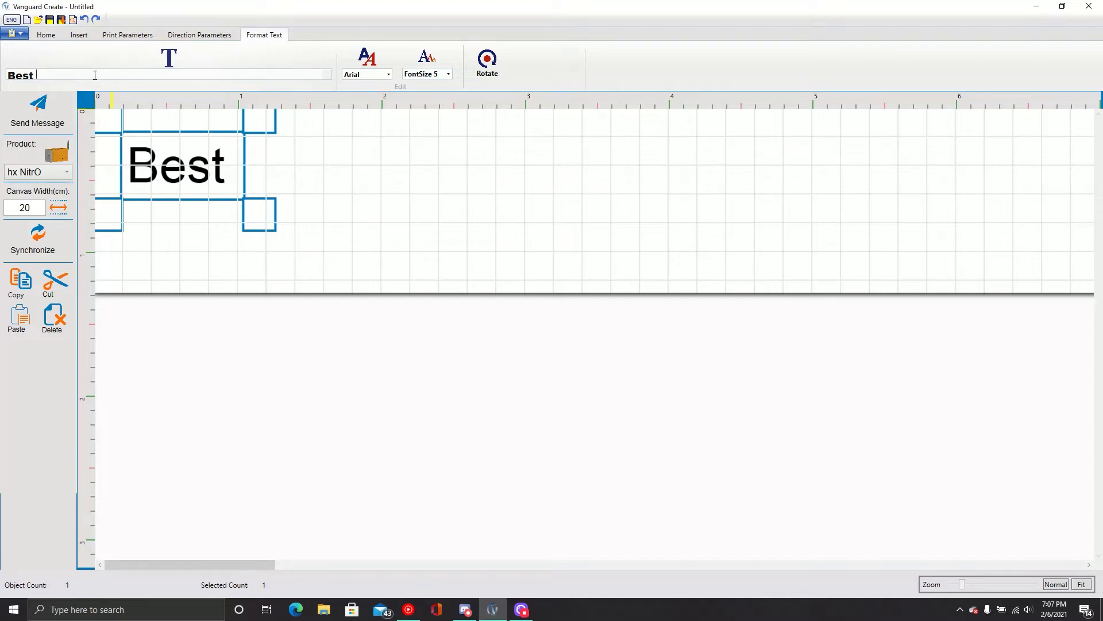
{"action": "type", "text": "by"}
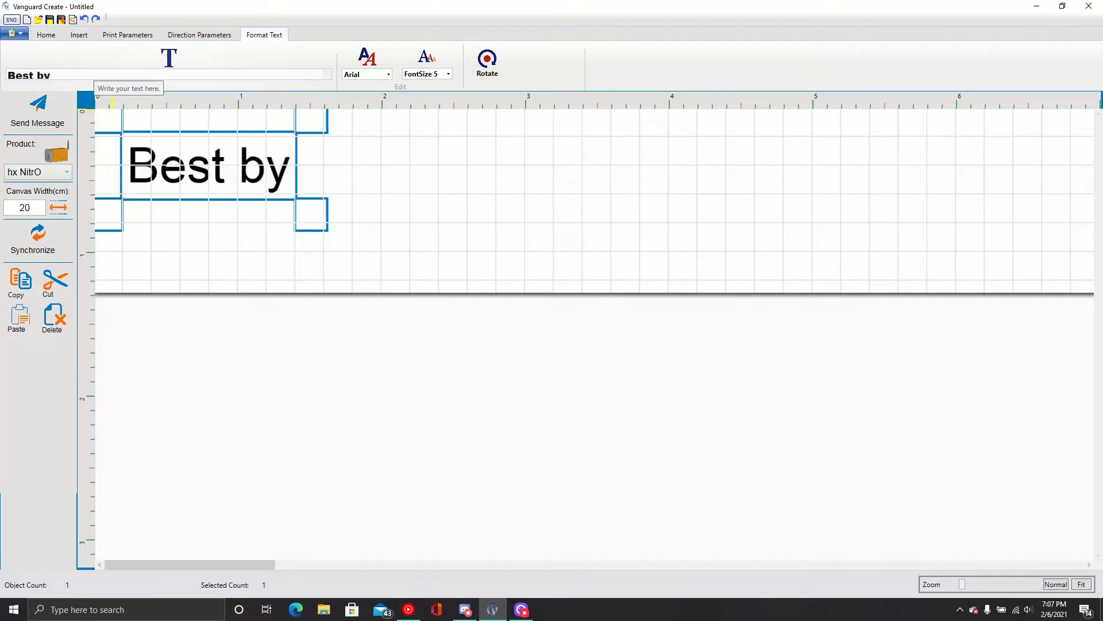
{"action": "type", "text": ":"}
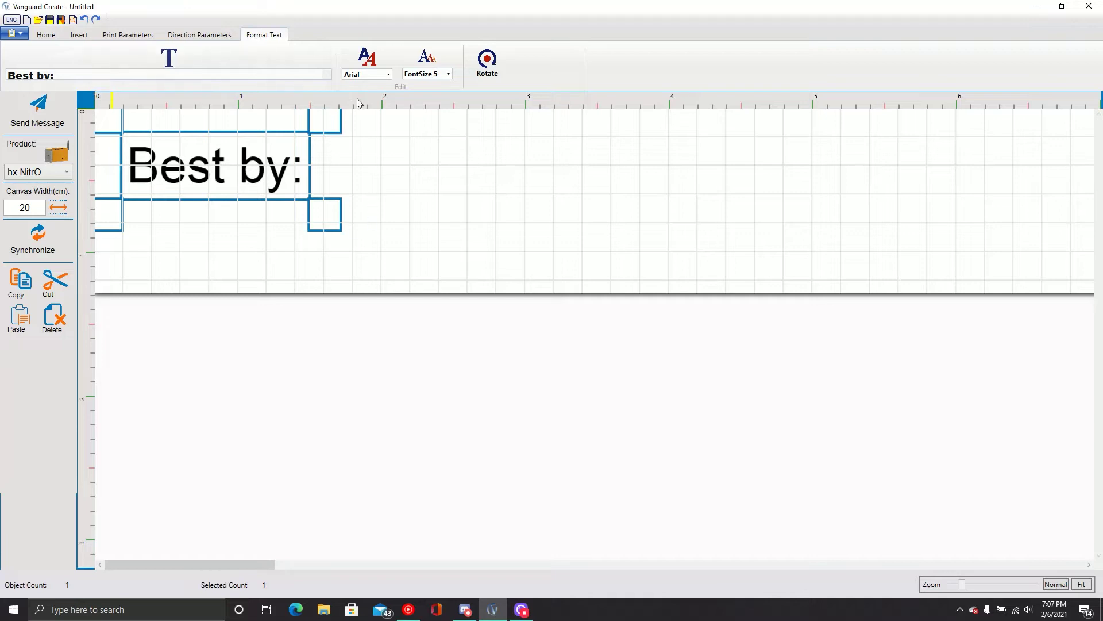
{"action": "left_click_drag", "start_coordinate": [245, 168], "coordinate": [222, 143]}
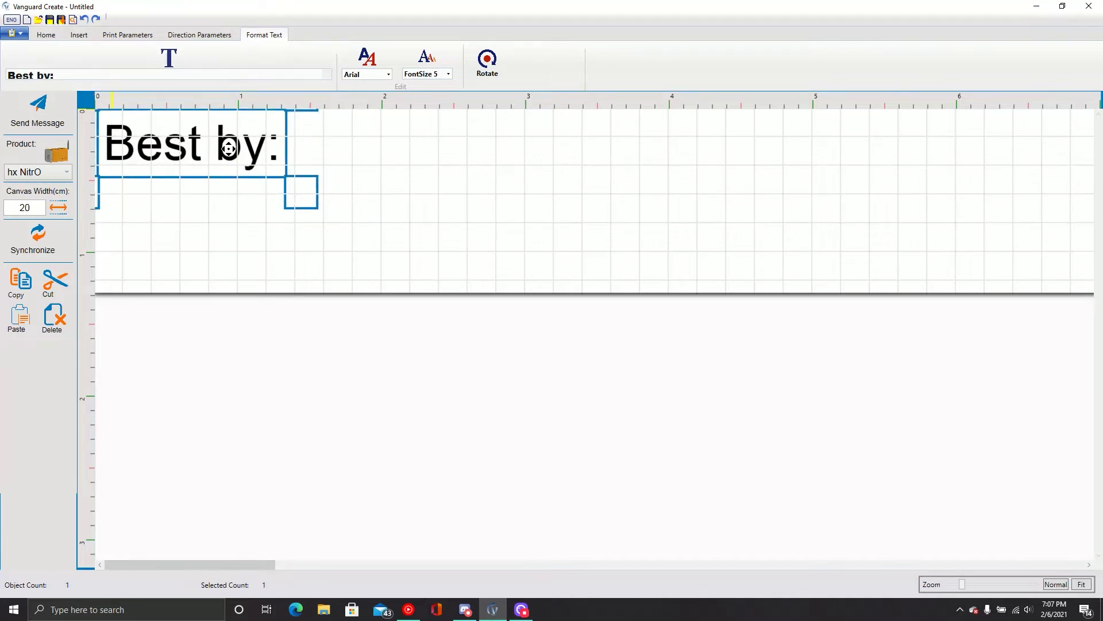
Set the 'Best by:' text to Calibri, keeping font size 5.
{"action": "left_click", "coordinate": [389, 74]}
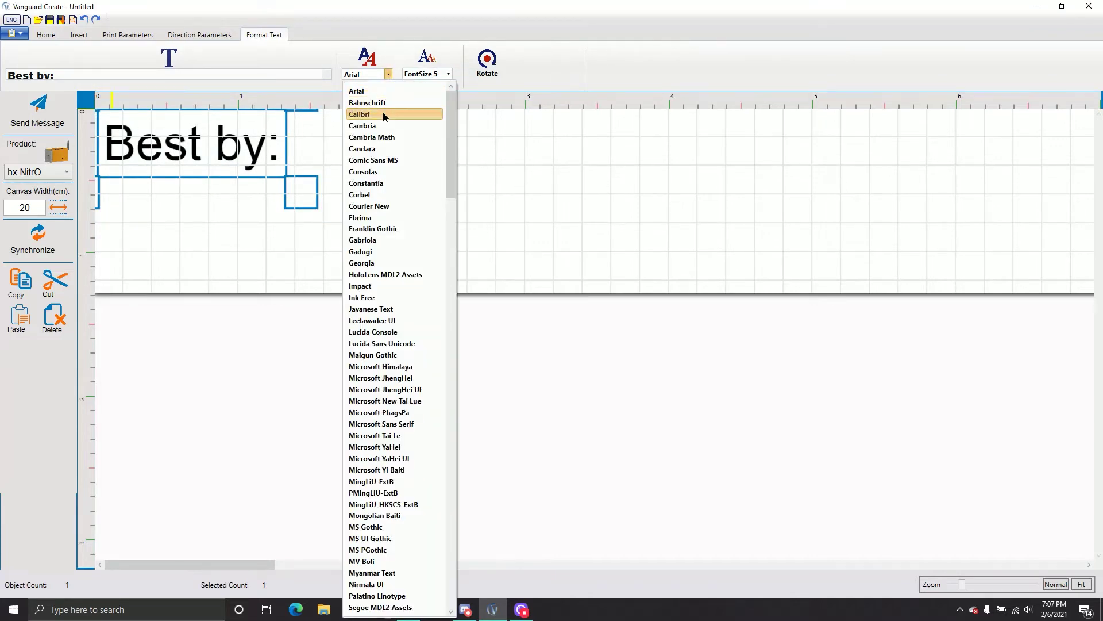
{"action": "left_click", "coordinate": [383, 112]}
{"action": "left_click", "coordinate": [449, 75]}
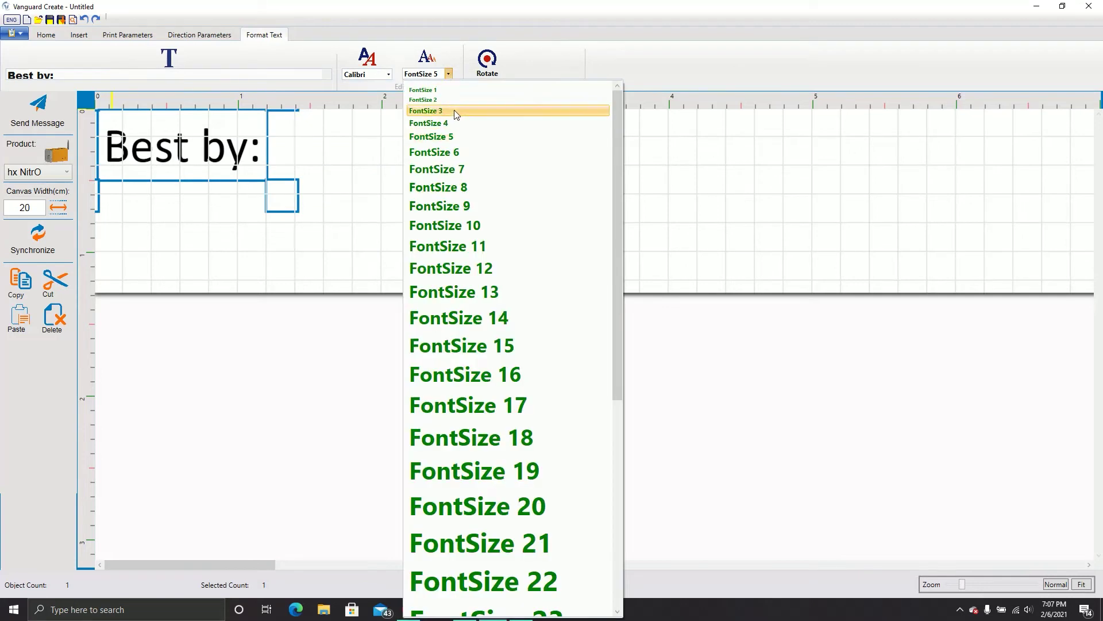
{"action": "left_click", "coordinate": [461, 136]}
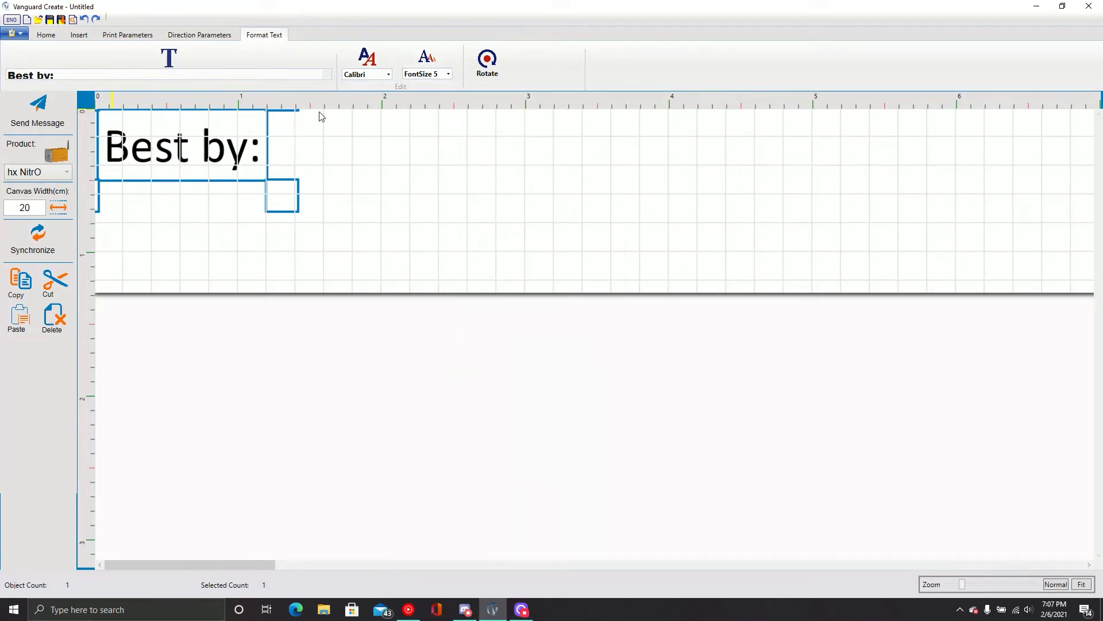
Add a date object beside the label in 06-FEB-2021 format using Arial.
{"action": "left_click", "coordinate": [80, 36]}
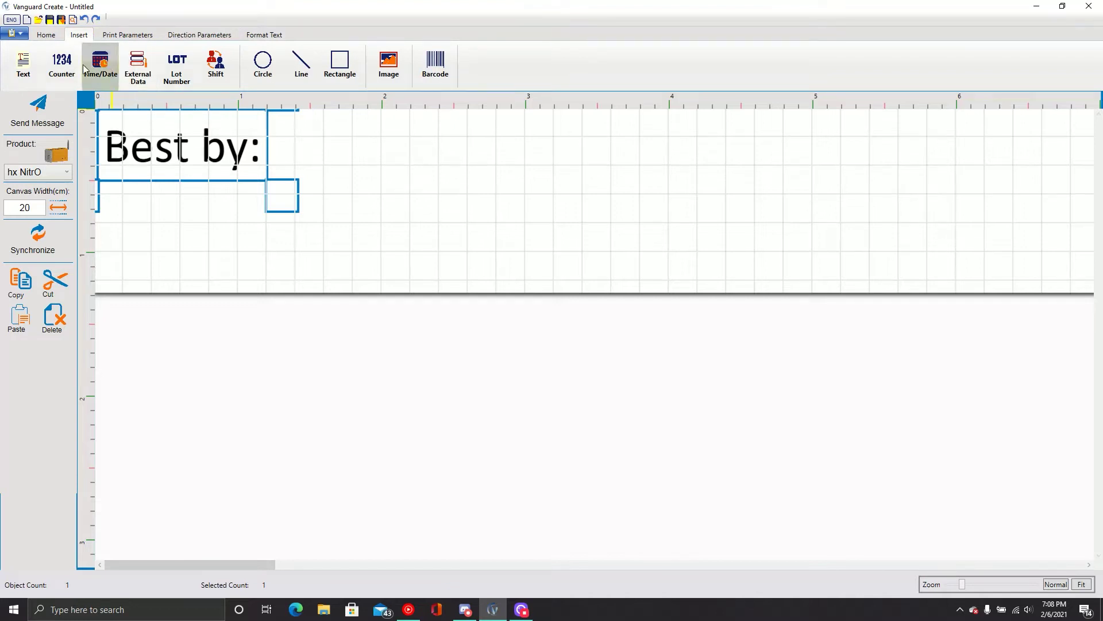
{"action": "left_click_drag", "start_coordinate": [106, 66], "coordinate": [360, 145]}
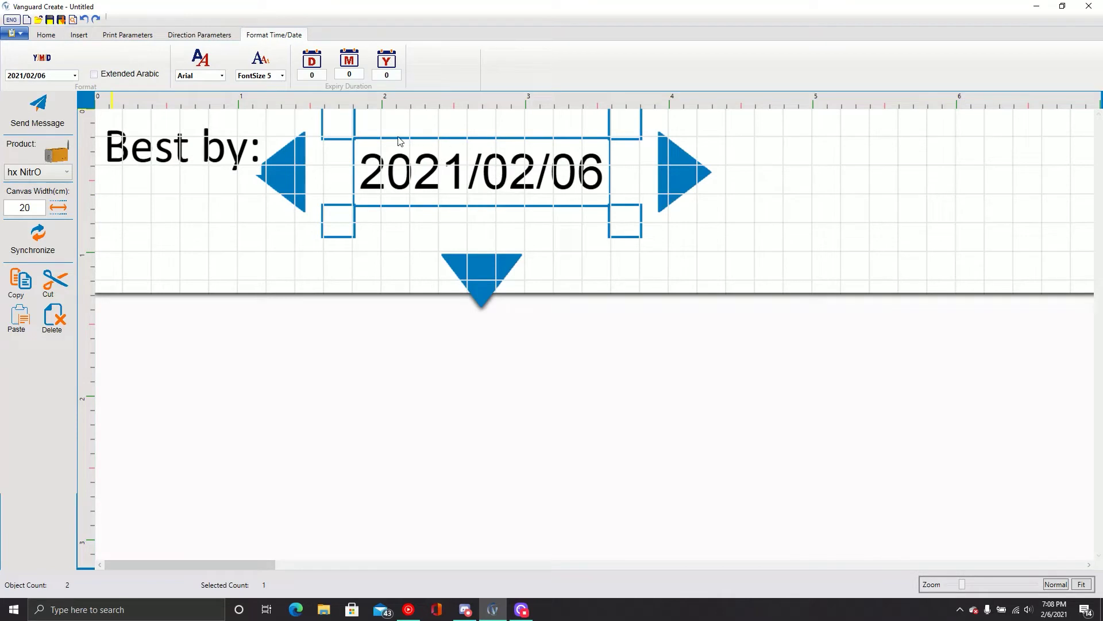
{"action": "left_click", "coordinate": [74, 76]}
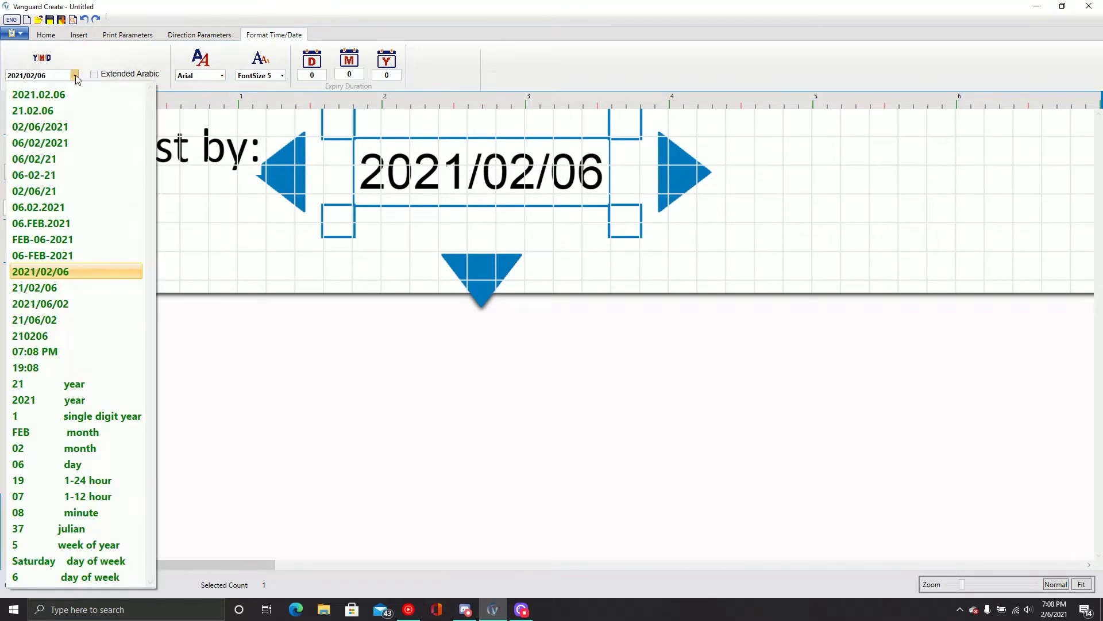
{"action": "left_click", "coordinate": [73, 255]}
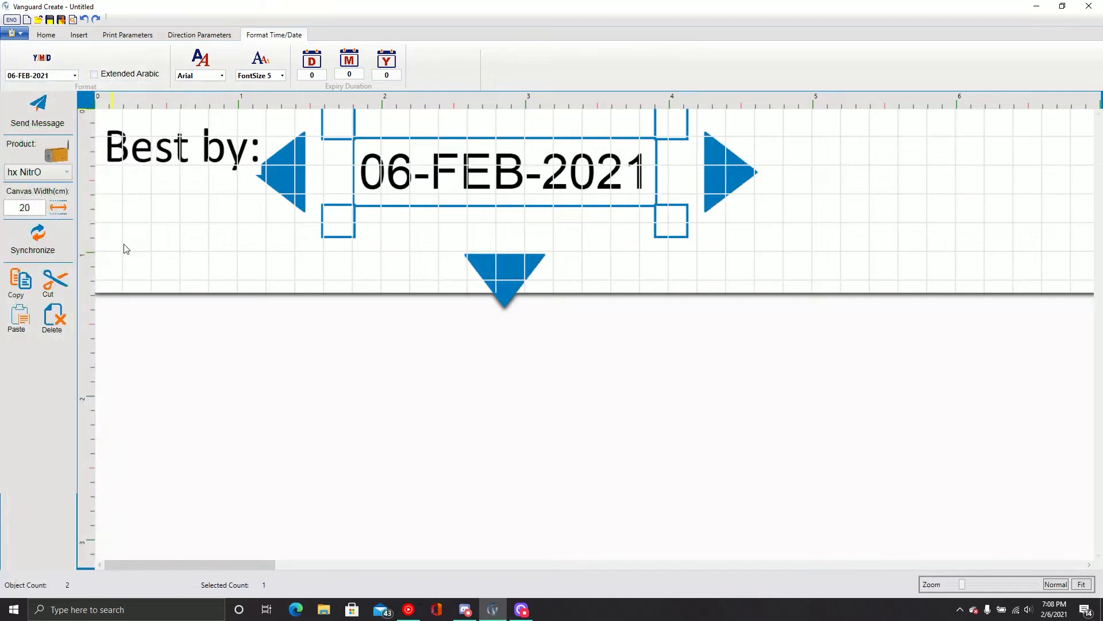
{"action": "left_click", "coordinate": [222, 76]}
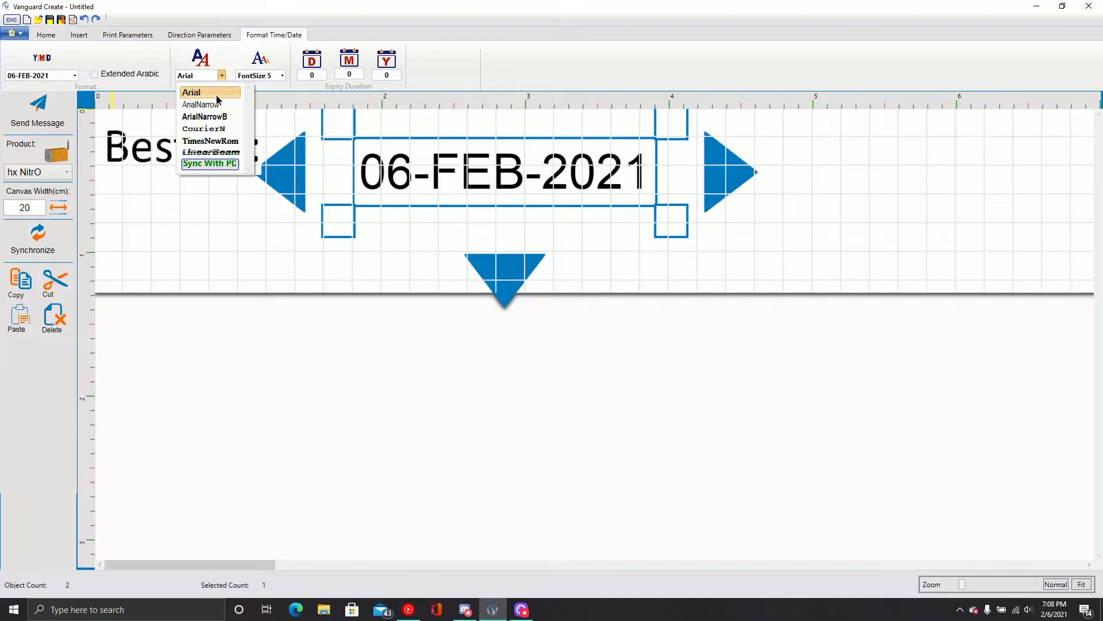
{"action": "left_click", "coordinate": [198, 92]}
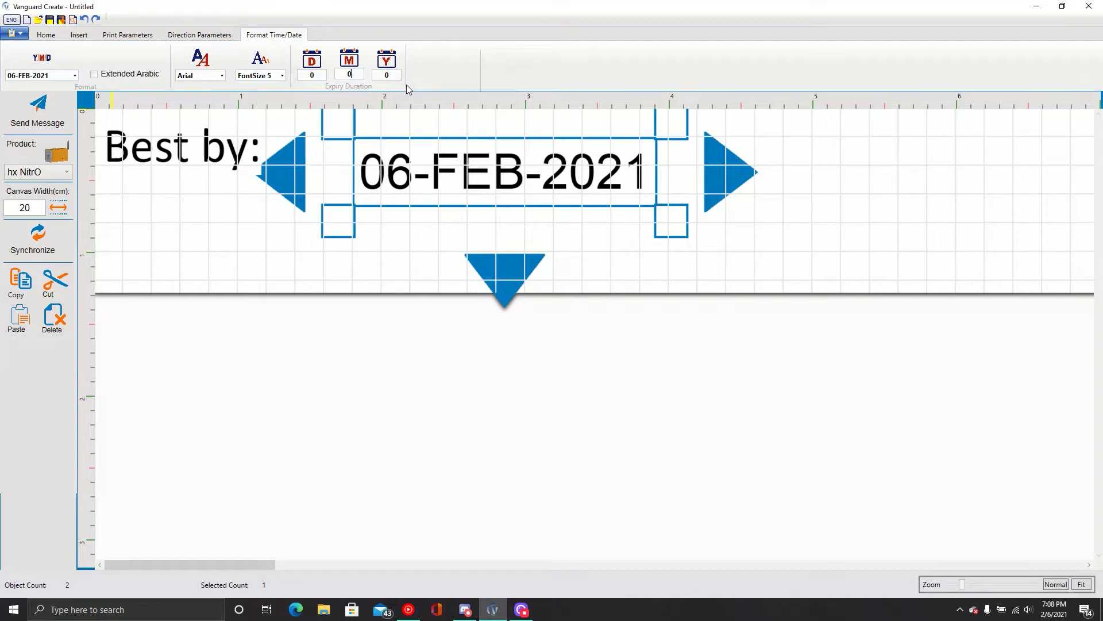
Offset the expiry by 1 month and 25 days, then reposition the date object.
{"action": "type", "text": "1"}
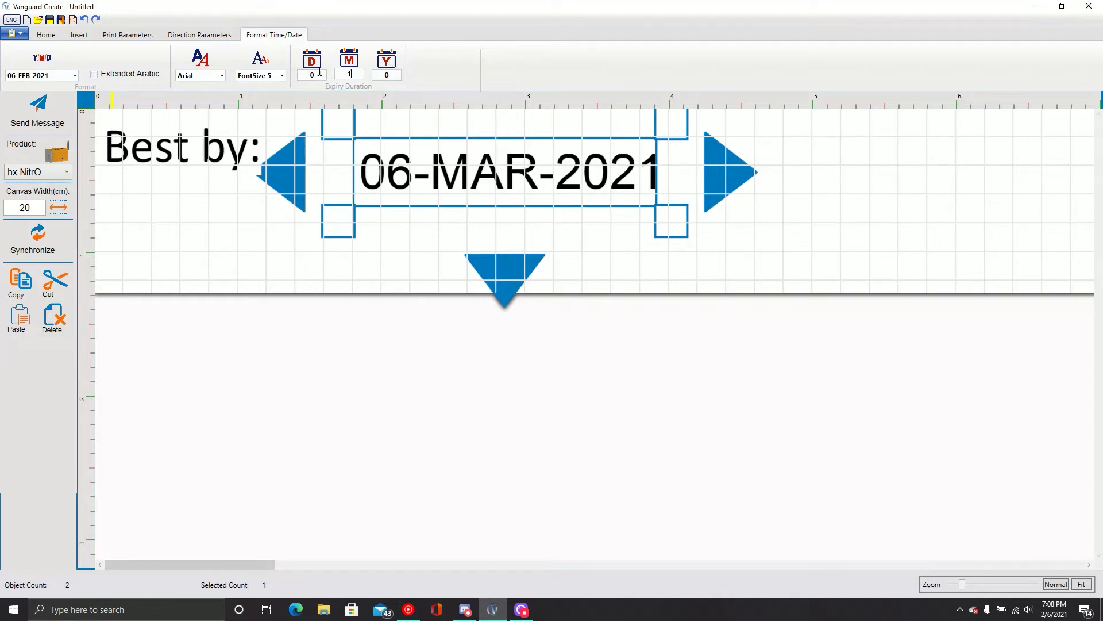
{"action": "left_click", "coordinate": [321, 73]}
{"action": "type", "text": "25"}
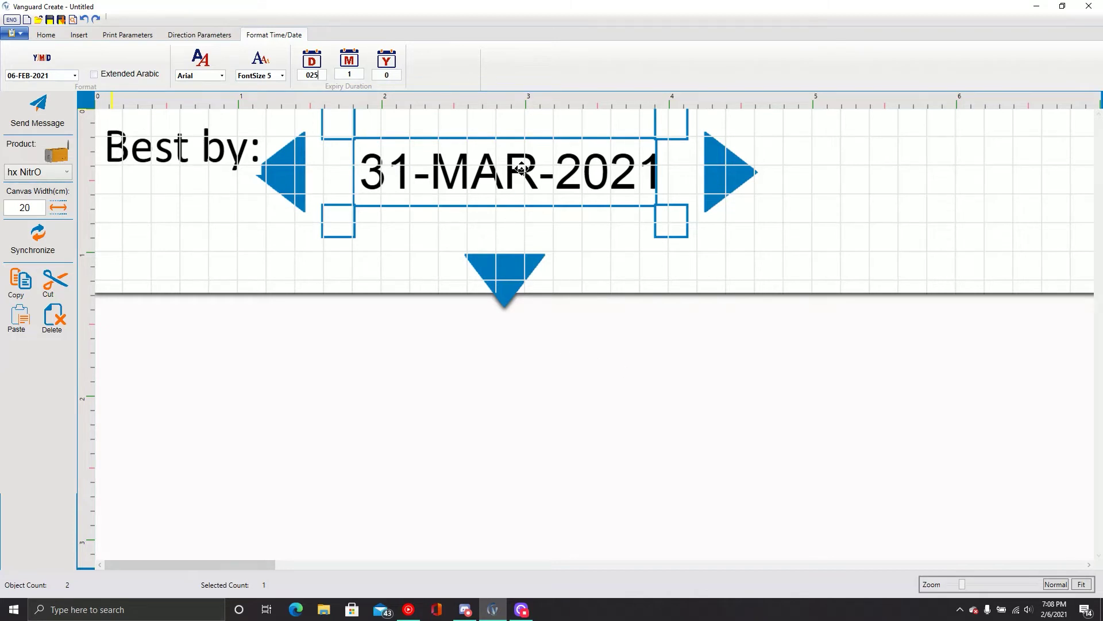
{"action": "left_click_drag", "start_coordinate": [522, 168], "coordinate": [447, 143]}
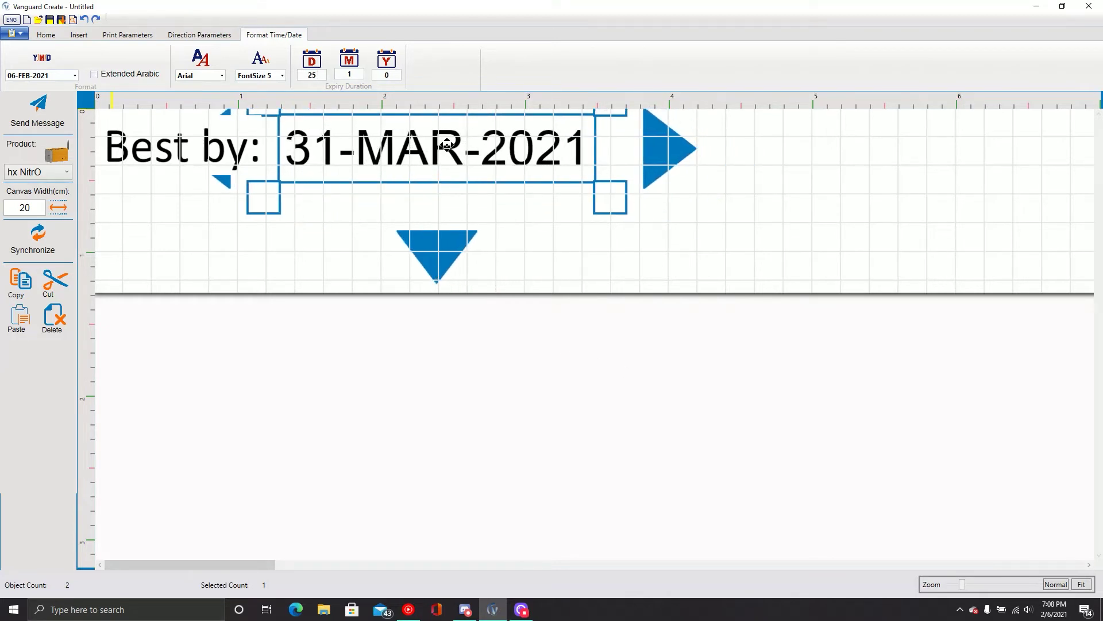
Review the Insert, Print Parameters (Ultra-Fine resolution) and Direction Parameters settings.
{"action": "left_click", "coordinate": [82, 35]}
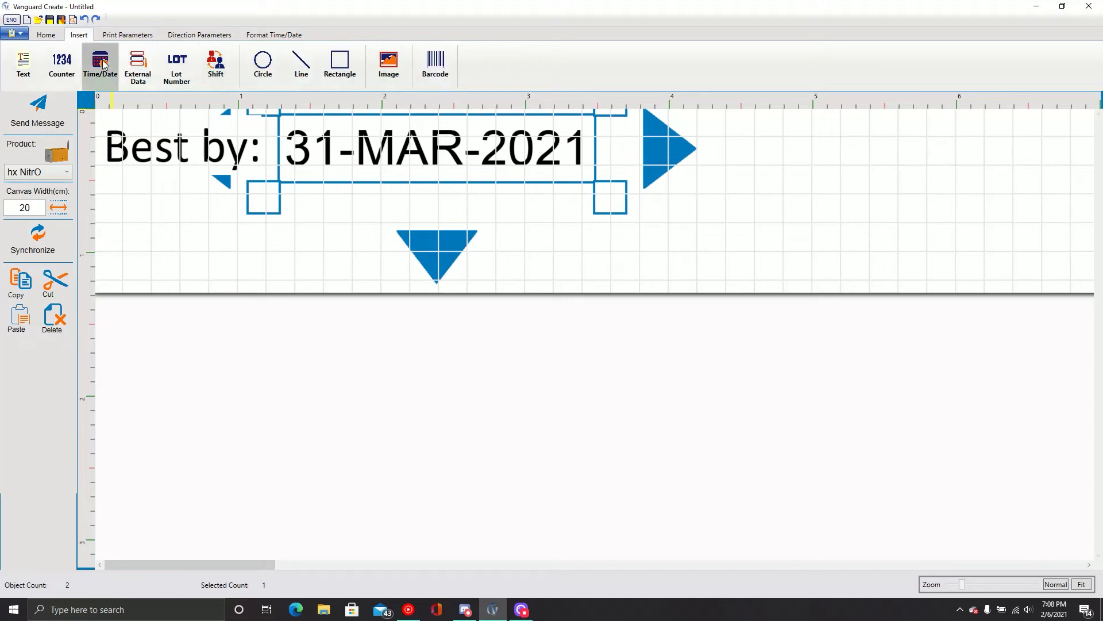
{"action": "left_click", "coordinate": [131, 38]}
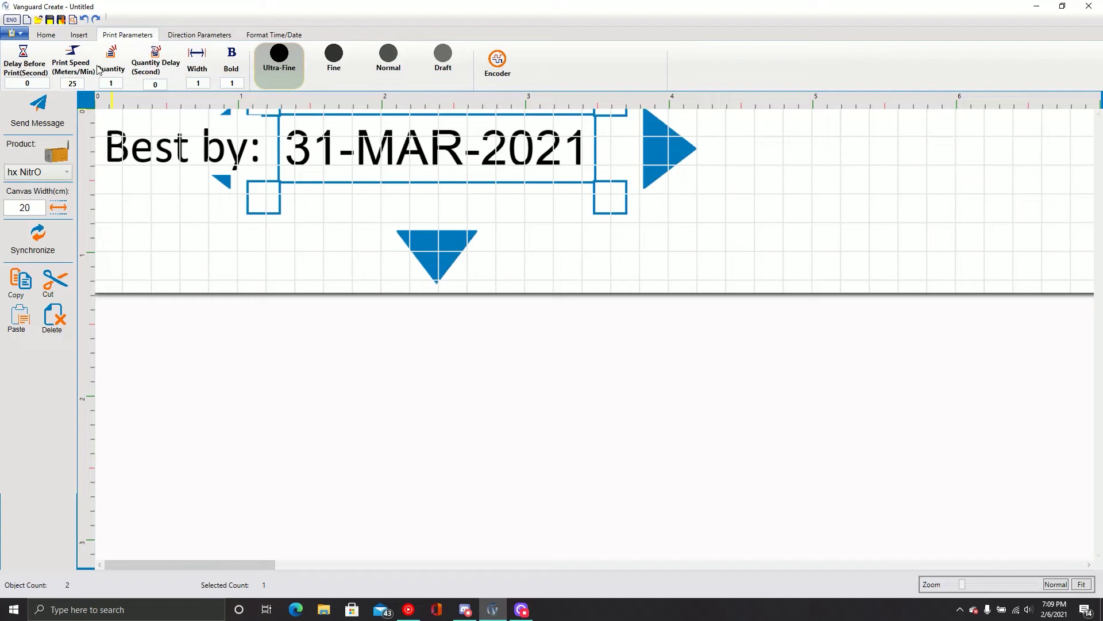
{"action": "left_click", "coordinate": [175, 35]}
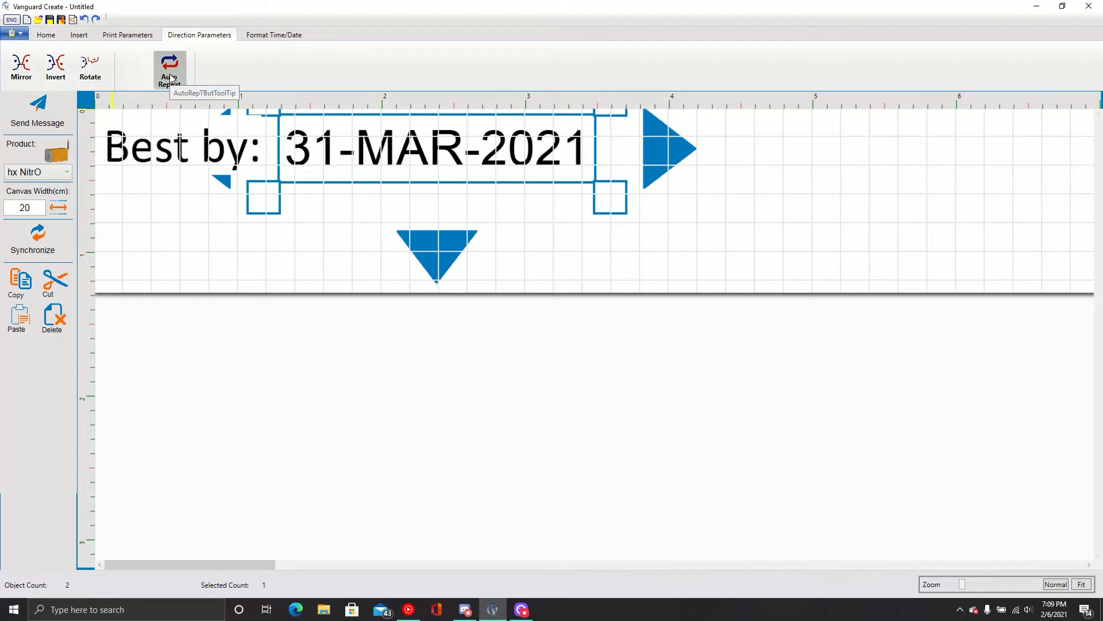
Return to the date format settings and select the 'Best by:' label to show its Calibri size 5 formatting.
{"action": "left_click", "coordinate": [276, 35]}
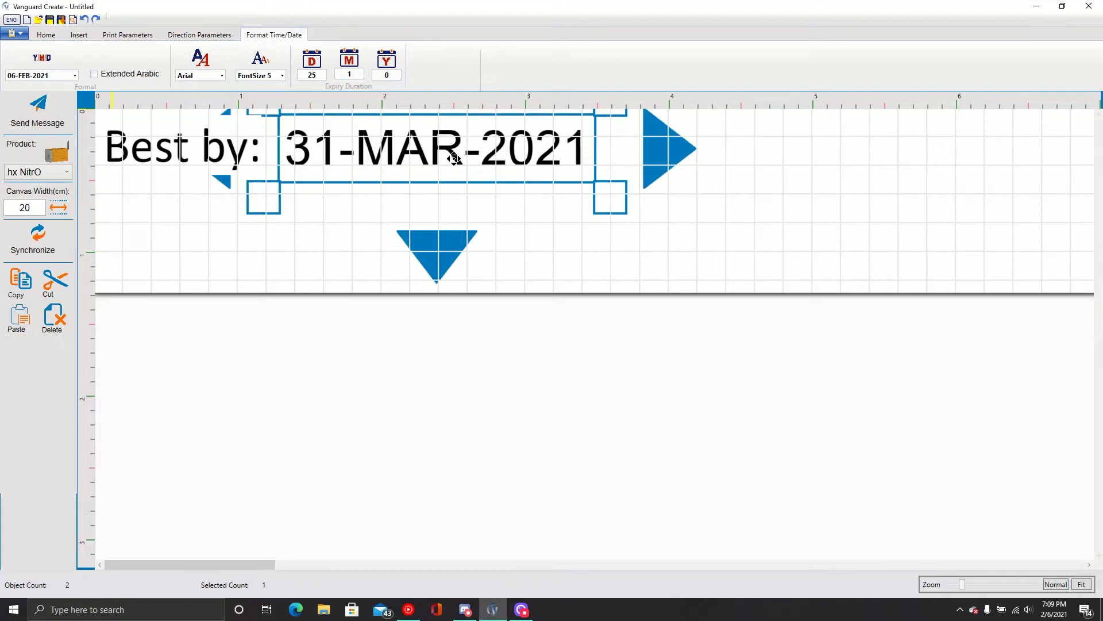
{"action": "left_click", "coordinate": [154, 147]}
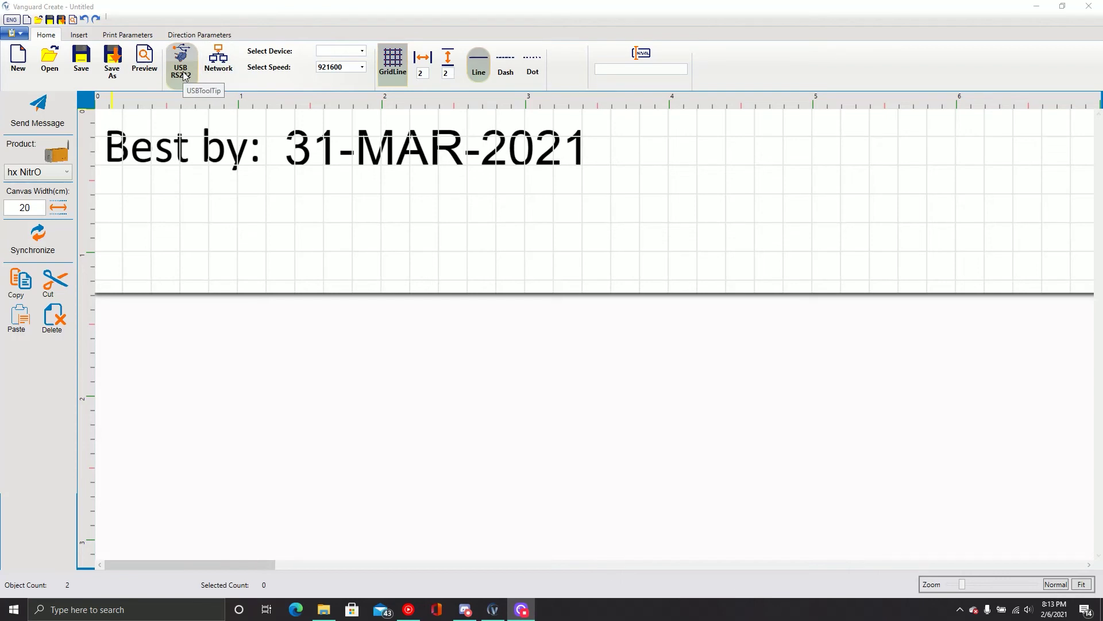
Switch the printer connection from USB/RS232 to network.
{"action": "left_click", "coordinate": [218, 65]}
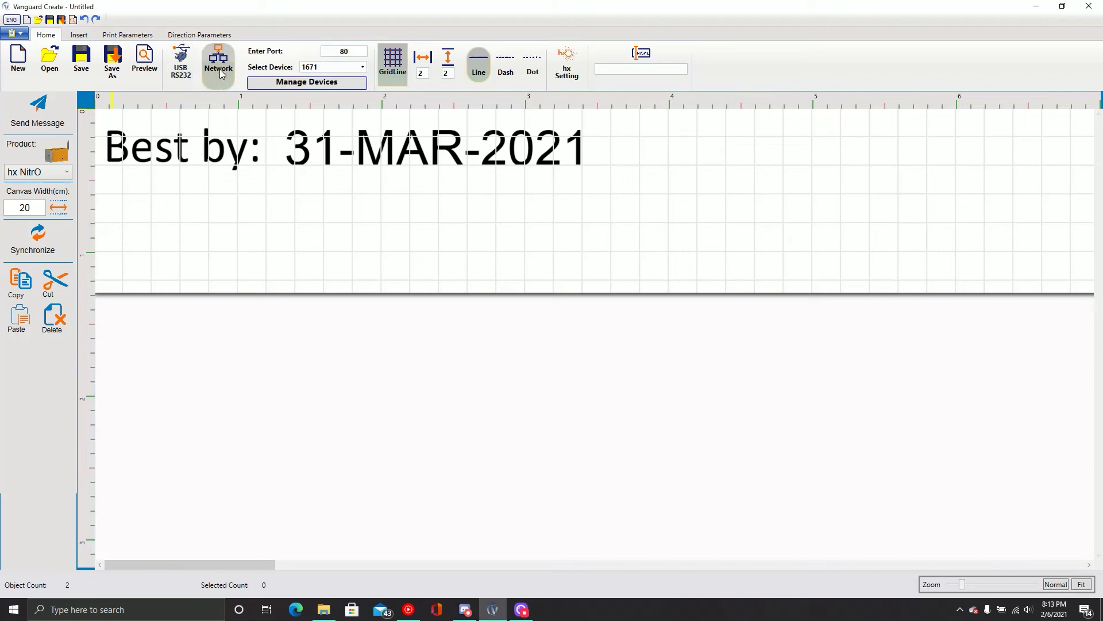
Scan the network for printers, confirming 1671 and Nitro1 appear, and close the device manager.
{"action": "left_click", "coordinate": [297, 84]}
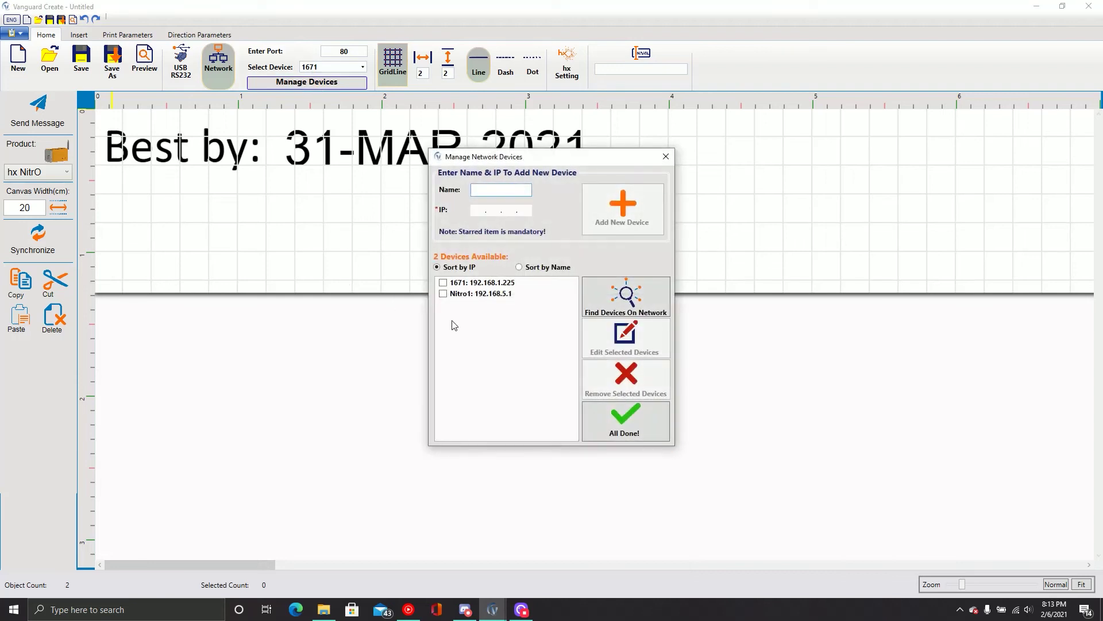
{"action": "left_click", "coordinate": [631, 303]}
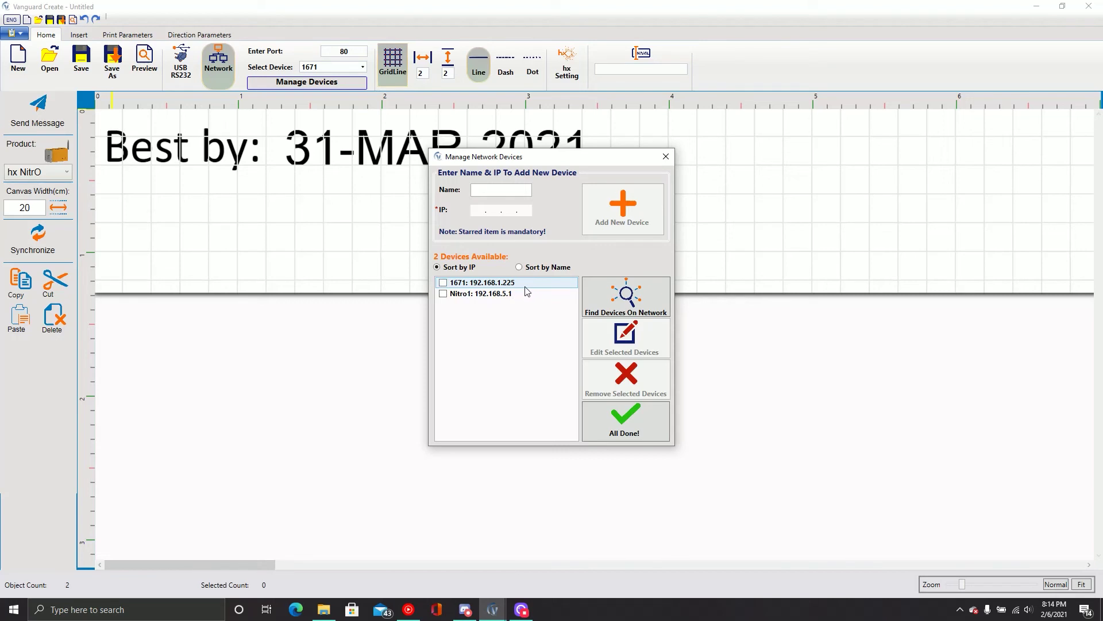
{"action": "left_click", "coordinate": [661, 435]}
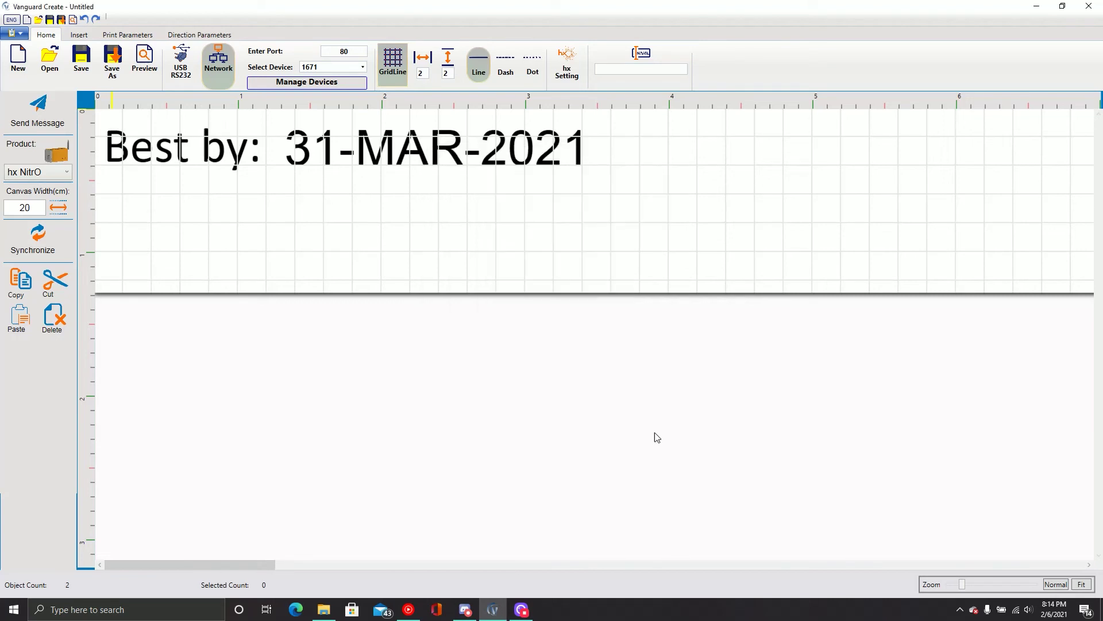
{"action": "left_click", "coordinate": [364, 68]}
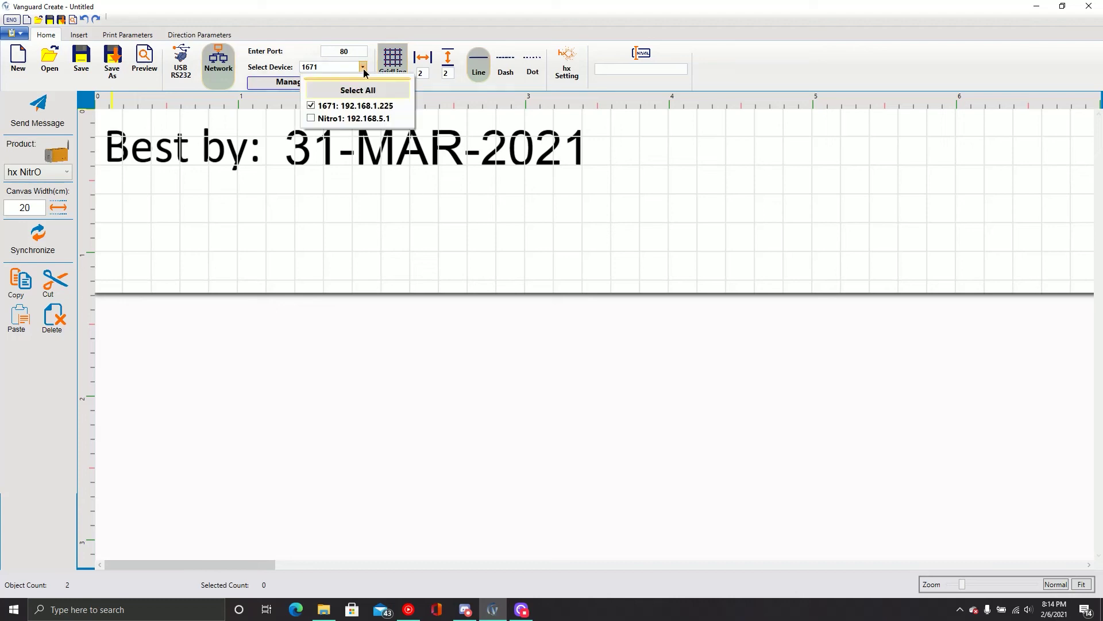
{"action": "left_click", "coordinate": [312, 118]}
{"action": "left_click", "coordinate": [312, 118]}
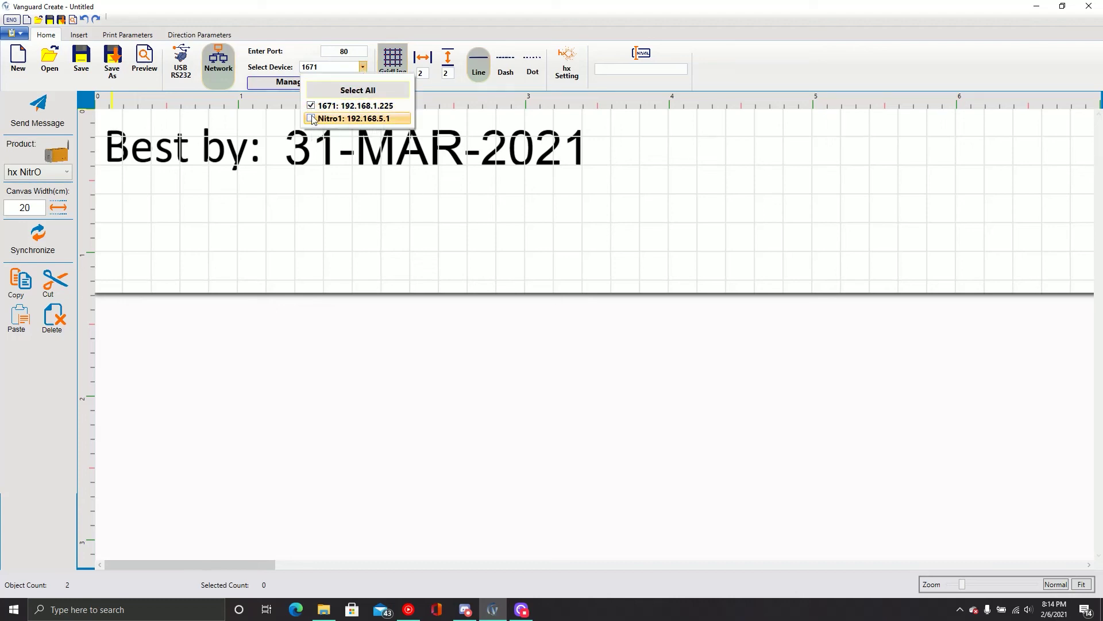
{"action": "left_click", "coordinate": [417, 102]}
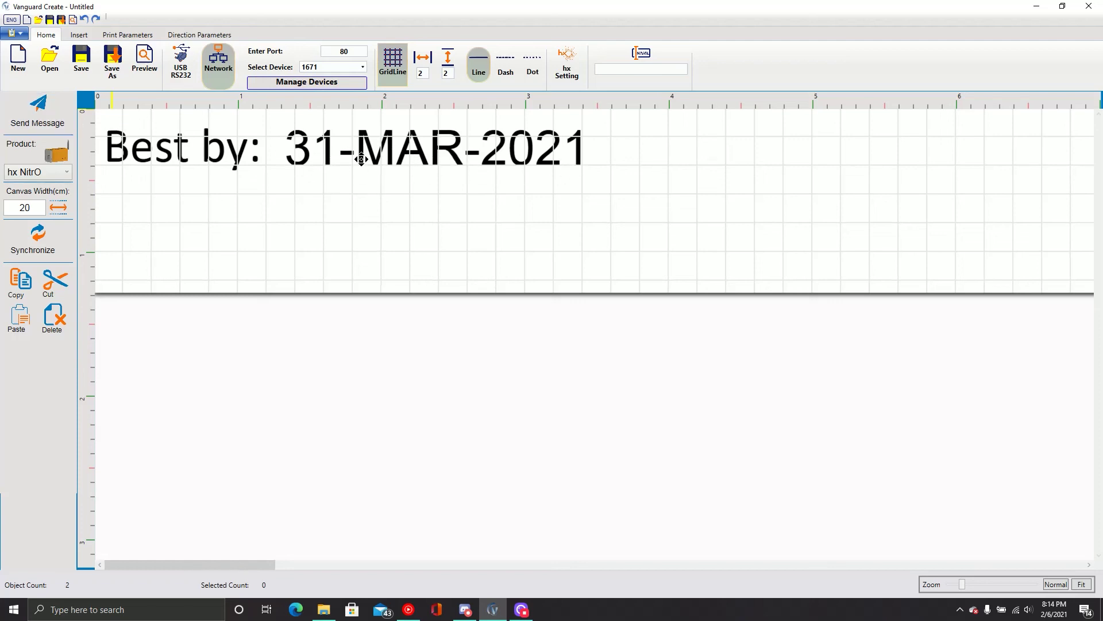
Send the message to printer 1671 and close the finished transfer status.
{"action": "left_click", "coordinate": [39, 115]}
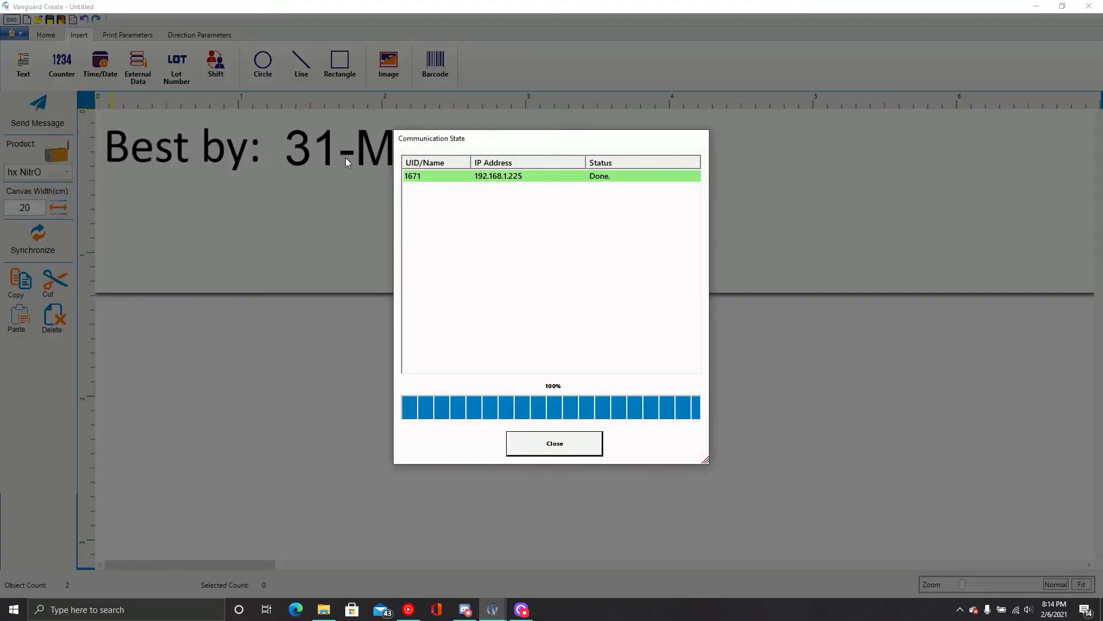
{"action": "left_click", "coordinate": [571, 443]}
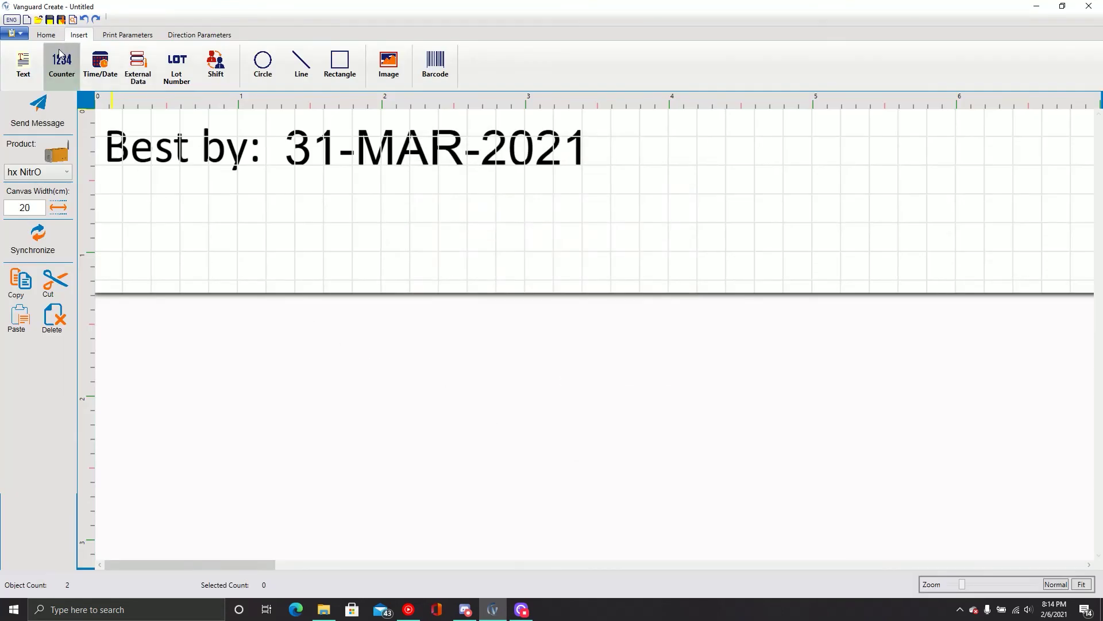
{"action": "left_click", "coordinate": [46, 35]}
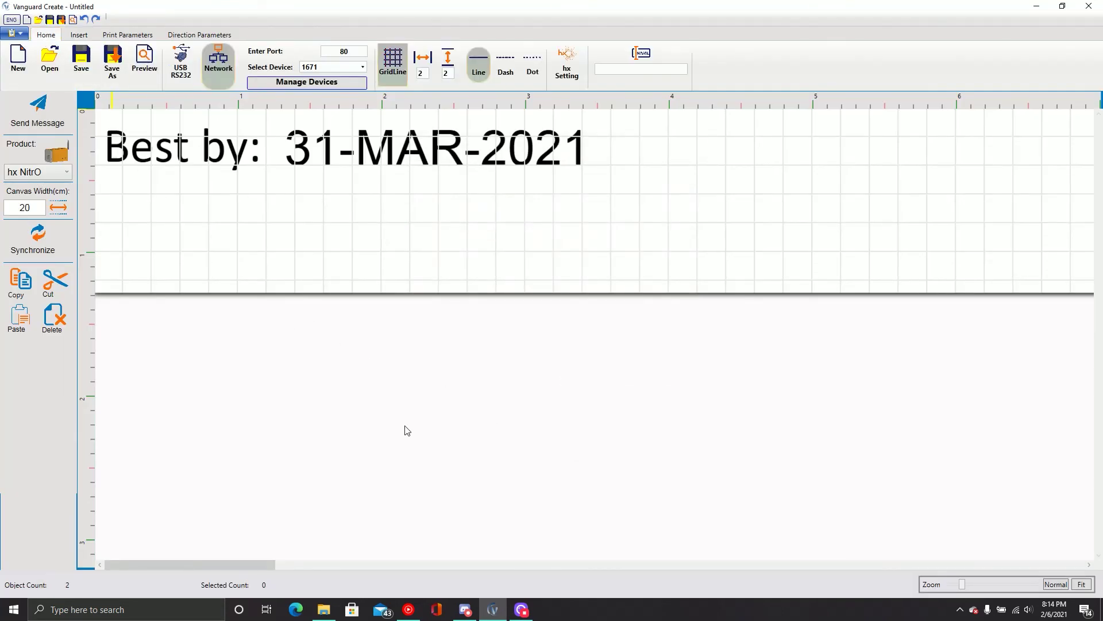
Open the printer's web login page at 192.168.1.225 and begin entering the admin password.
{"action": "left_click", "coordinate": [569, 67]}
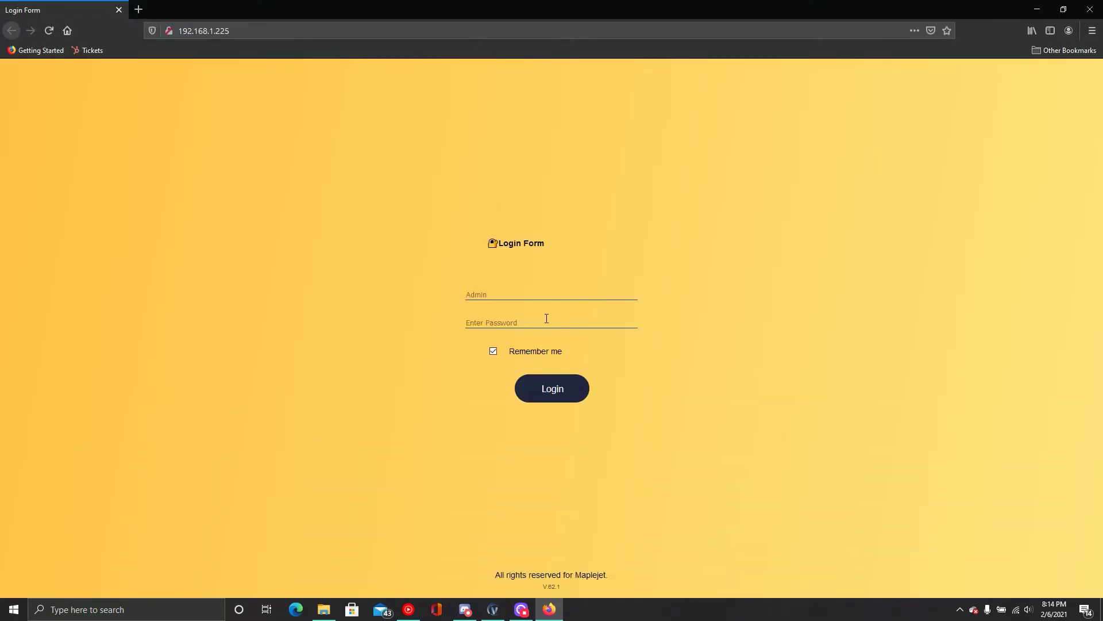
{"action": "type", "text": "ad"}
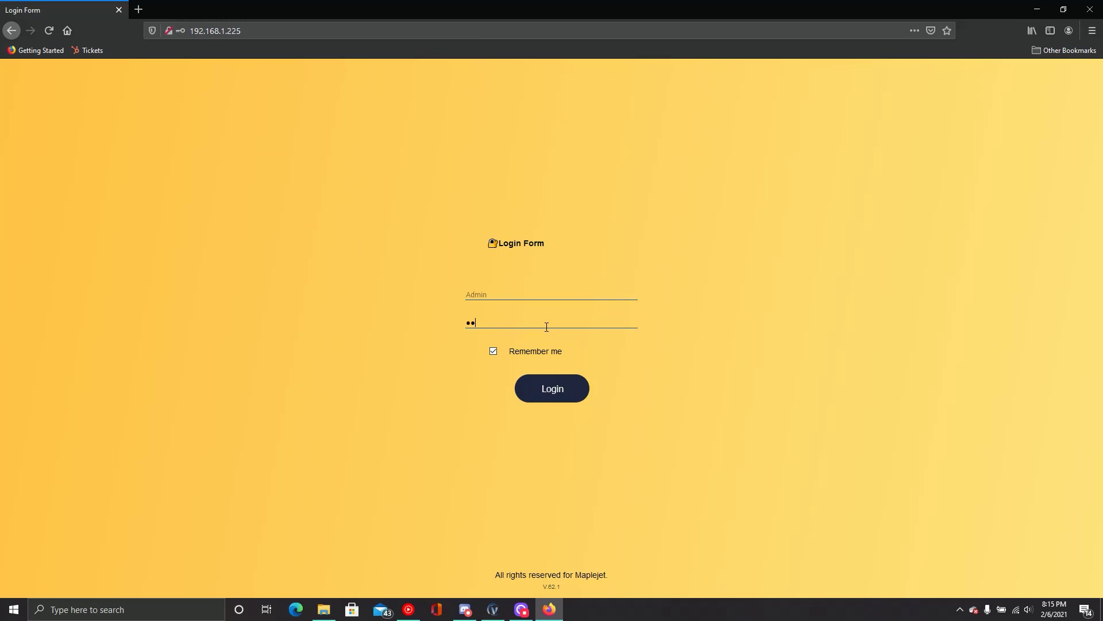